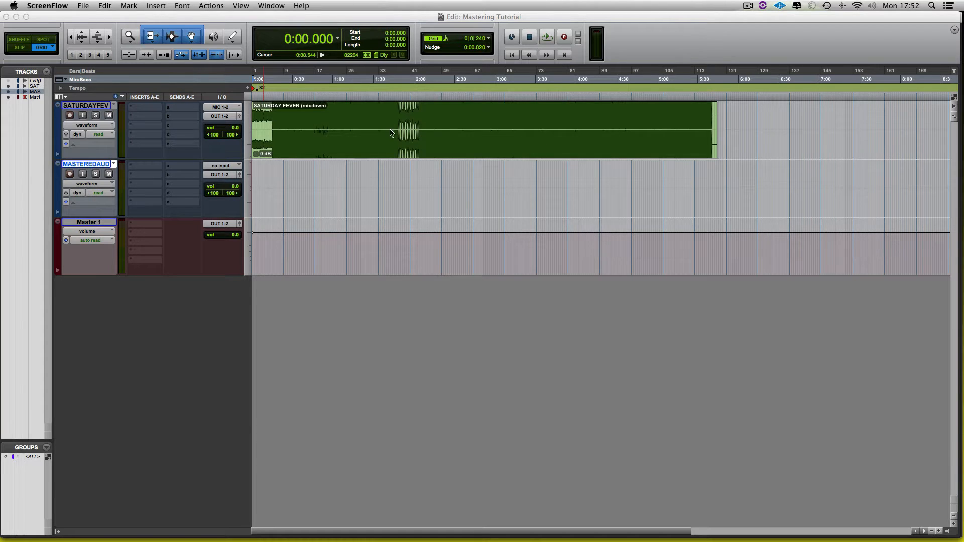
Go through the mixdown, mastered-audio and Master 1 tracks, and play the unmastered SATURDAY FEVER mix from the start
click(94, 109)
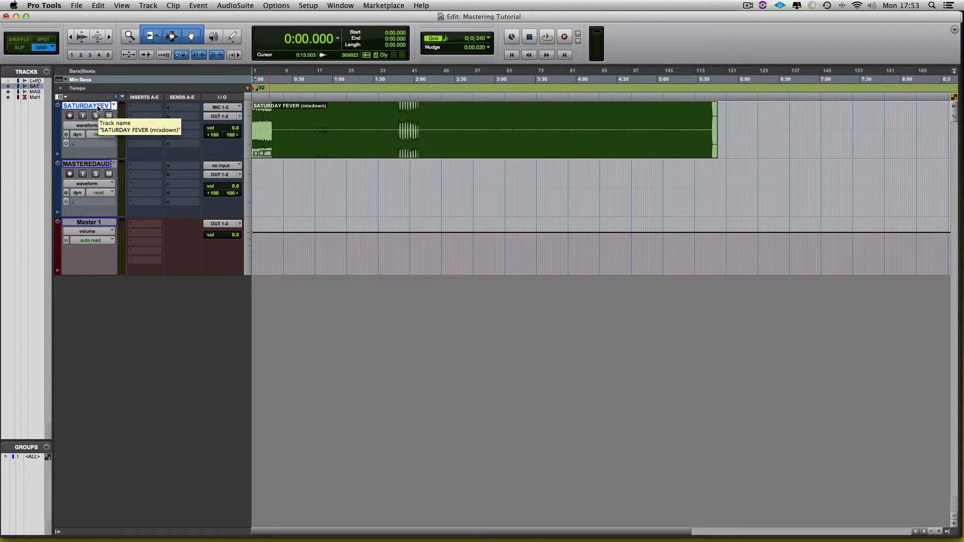
click(82, 166)
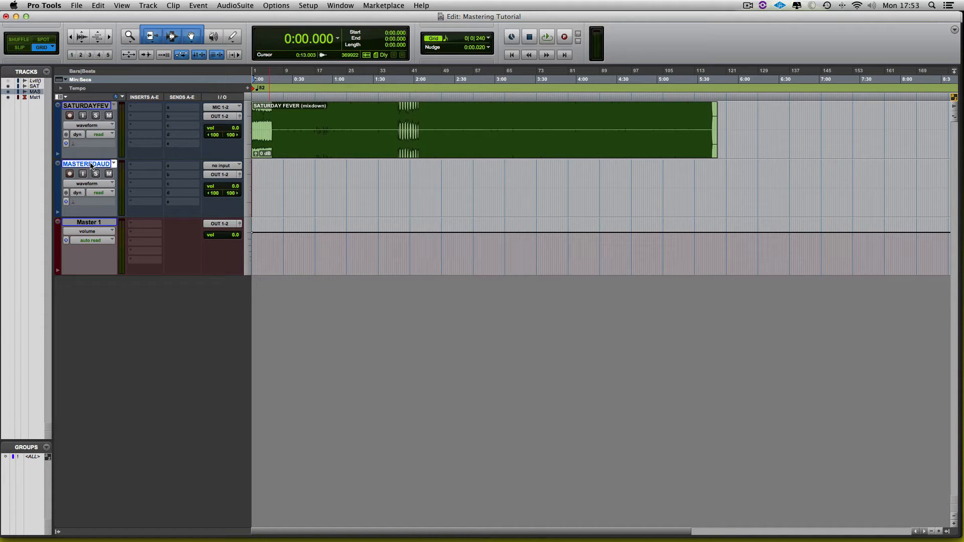
click(92, 224)
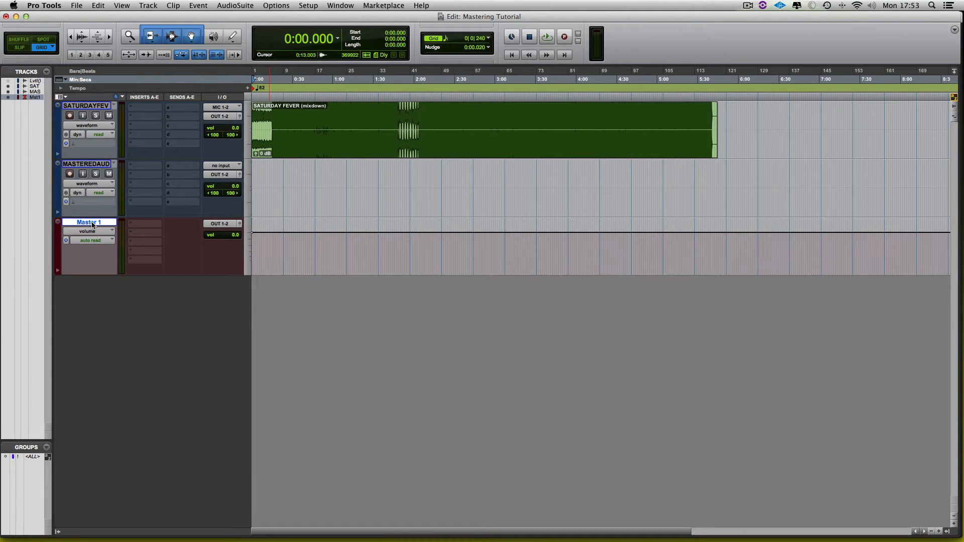
key(space)
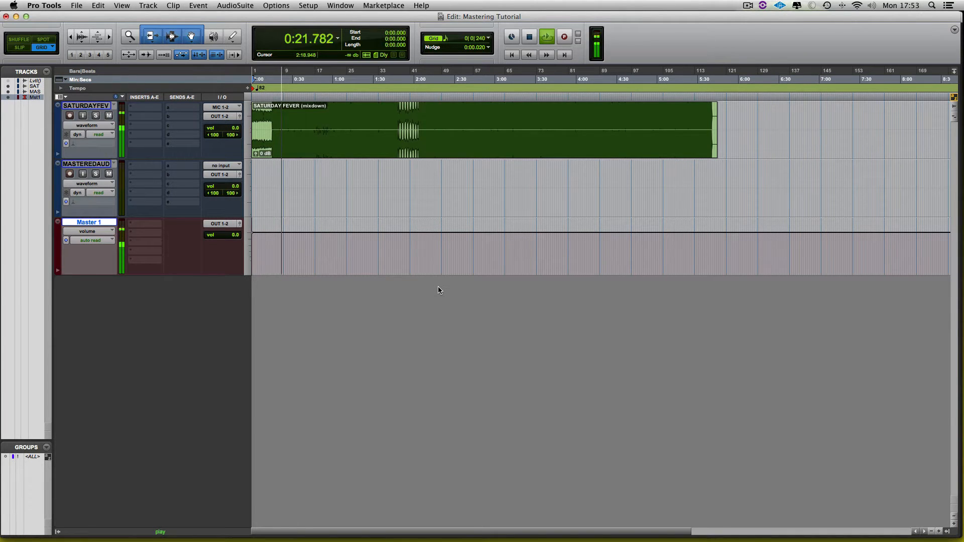
key(space)
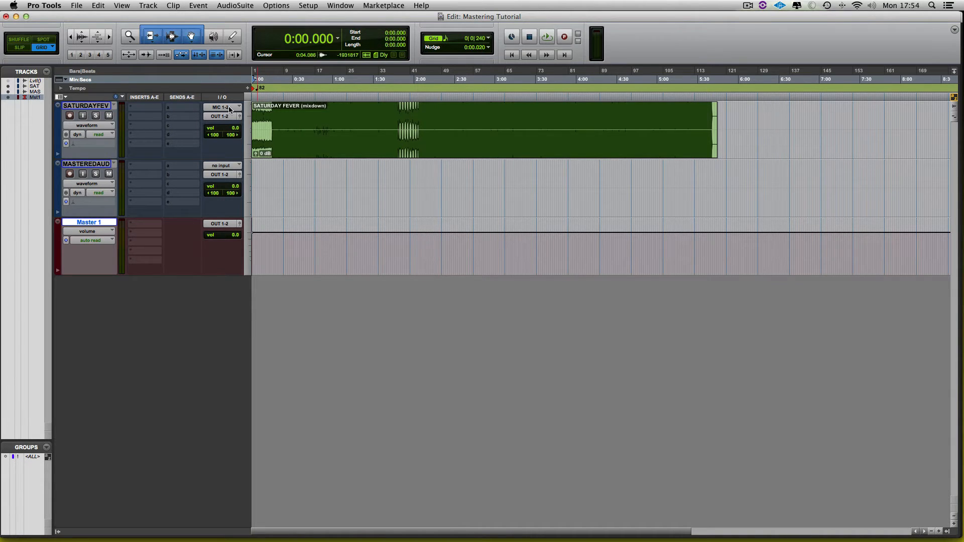
Set the SATURDAY FEVER track's input to no input and route its output to VIRTUAL 1-2 (Stereo)
click(93, 107)
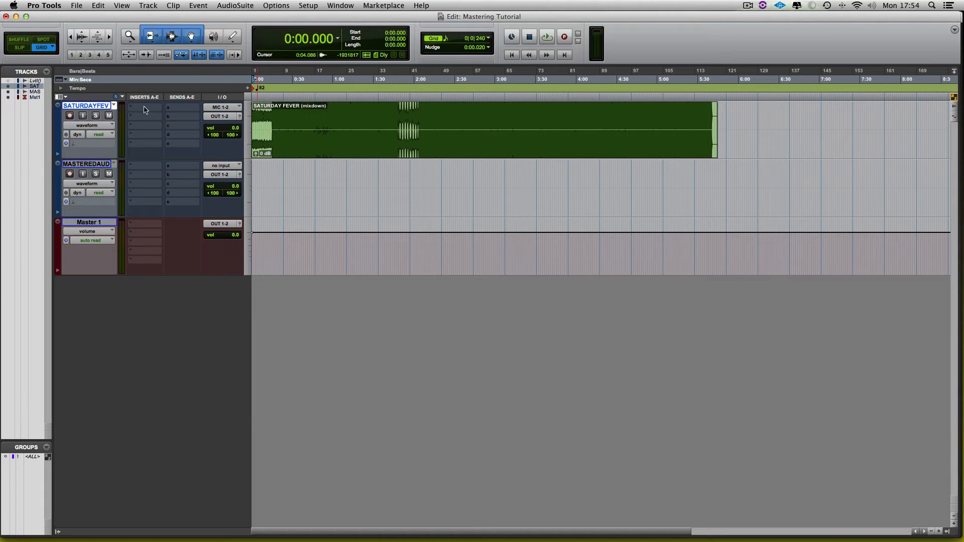
click(235, 107)
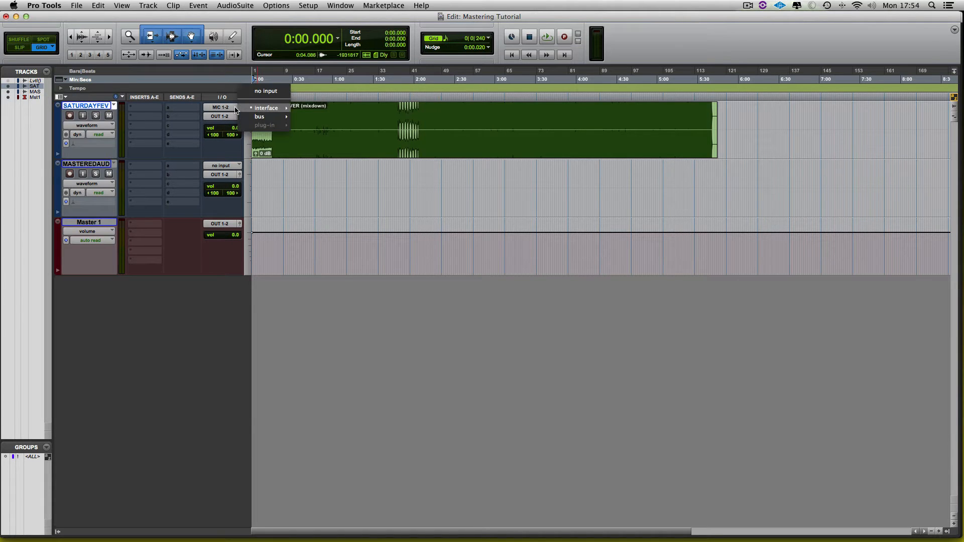
click(265, 92)
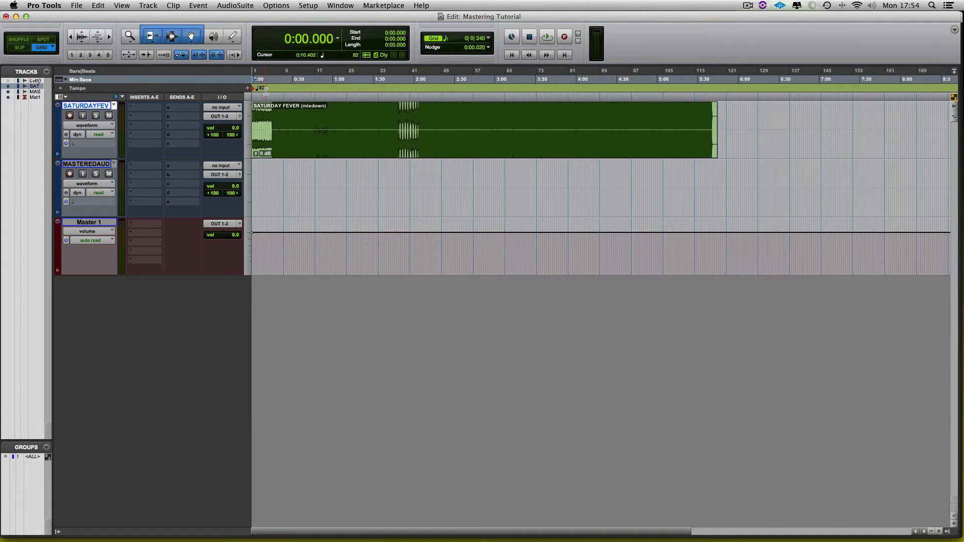
click(231, 117)
mouse_move(259, 117)
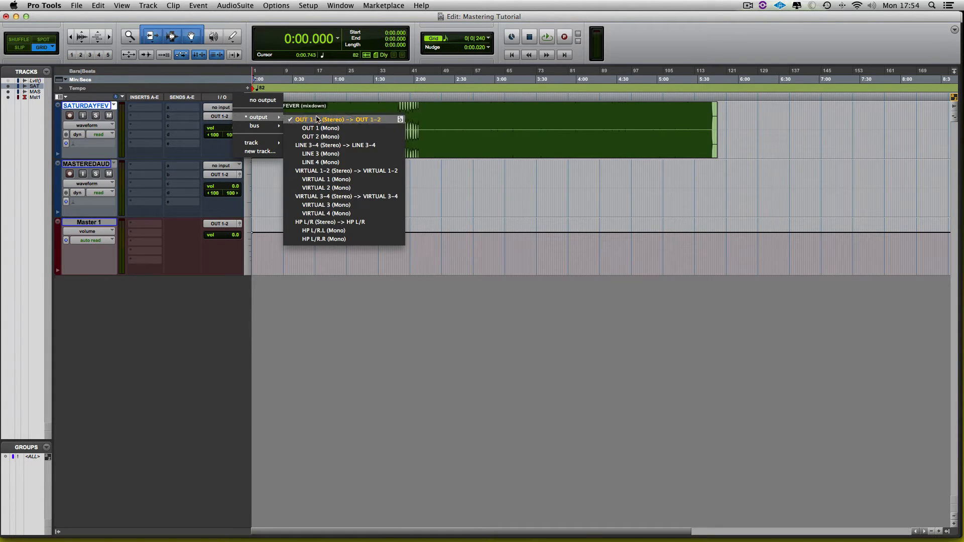
click(335, 171)
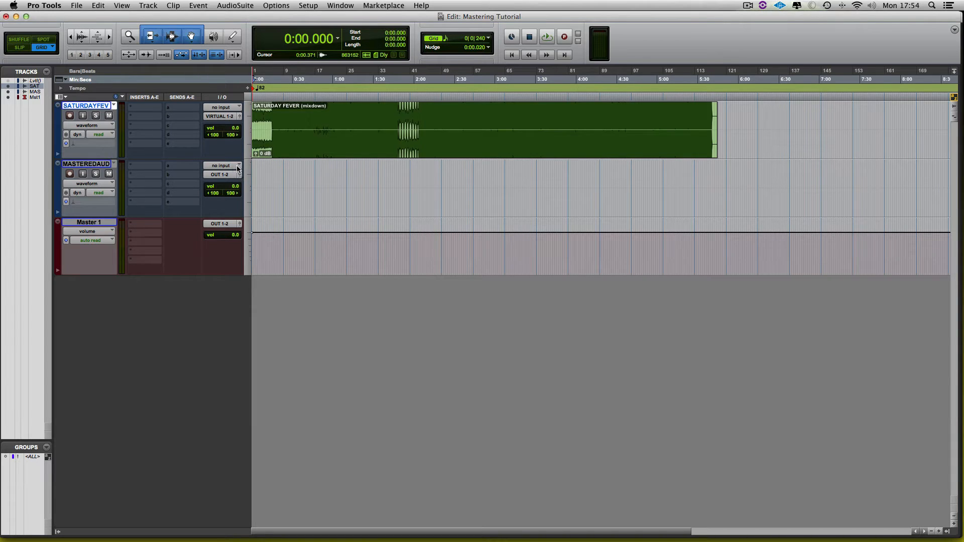
Set the MASTEREDAUD track's input to interface VIRTUAL 1-2 (Stereo) and test the routing with a short playback
click(86, 164)
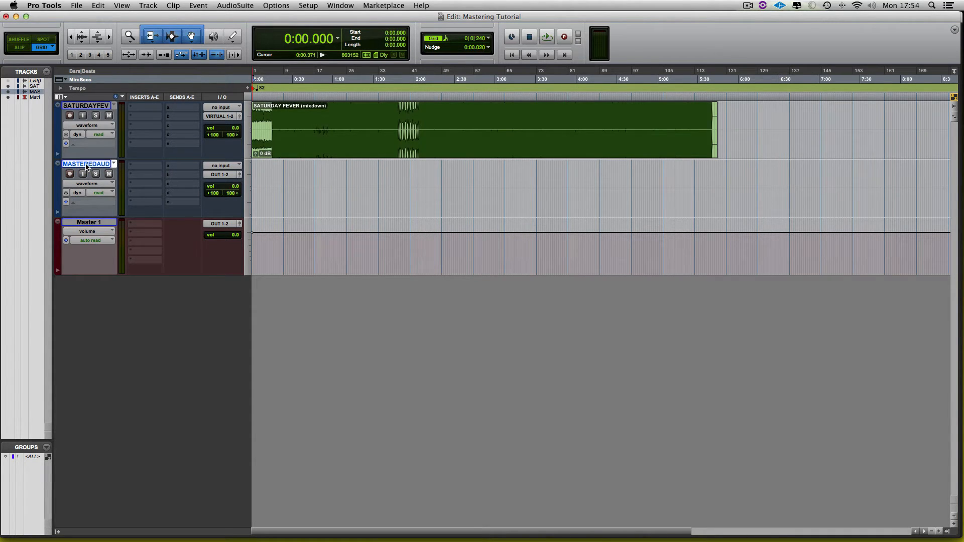
click(230, 166)
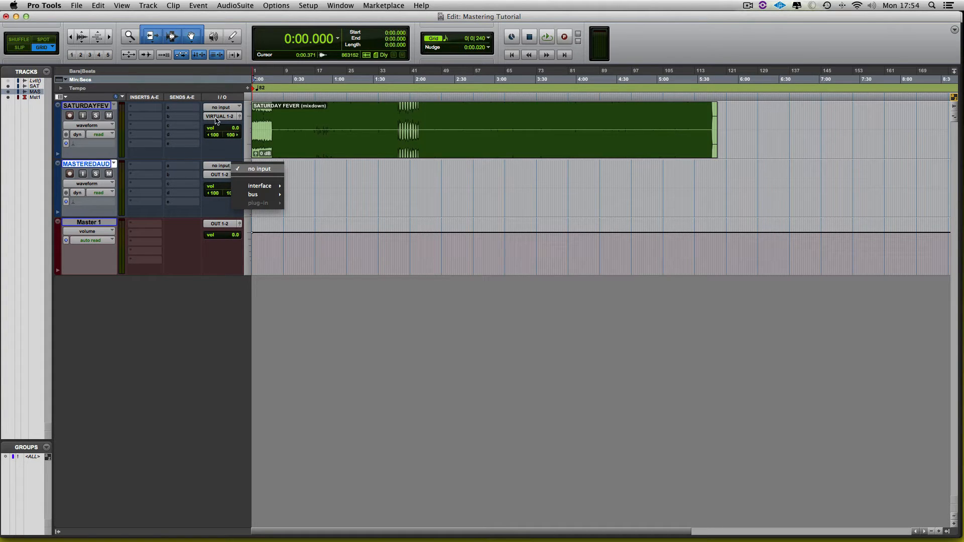
mouse_move(255, 186)
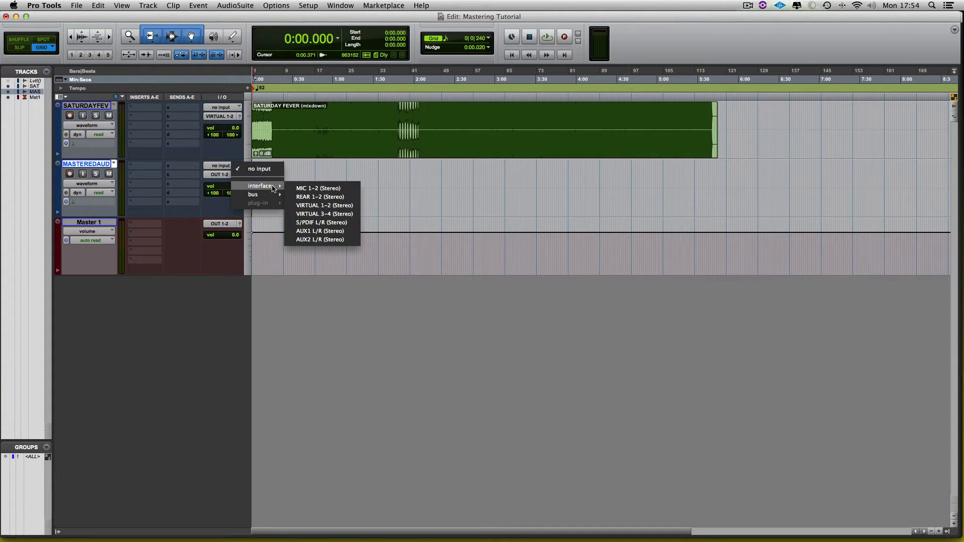
click(324, 206)
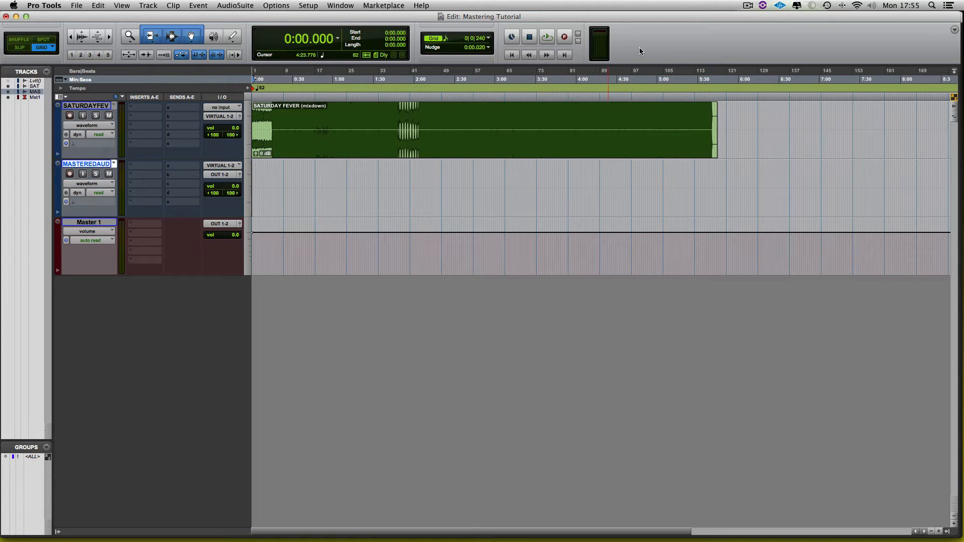
key(space)
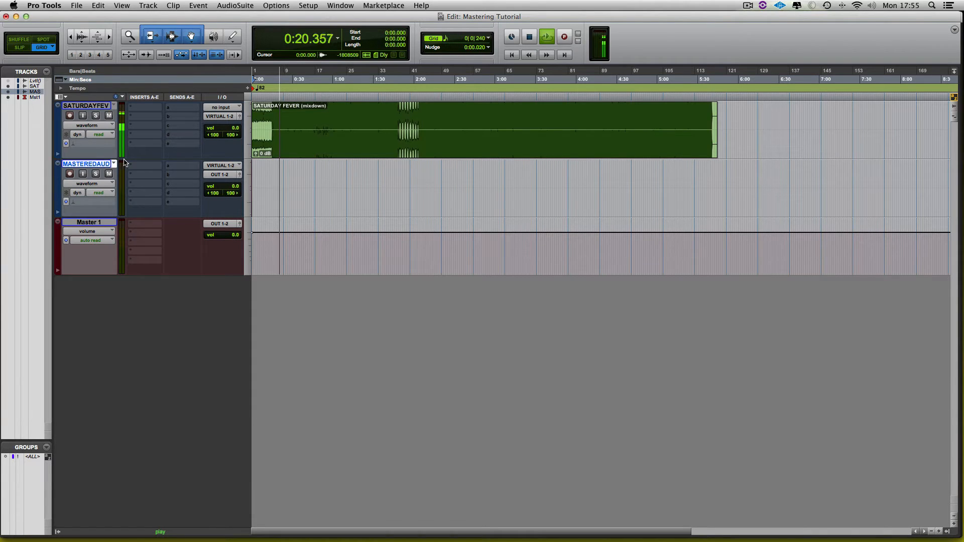
key(space)
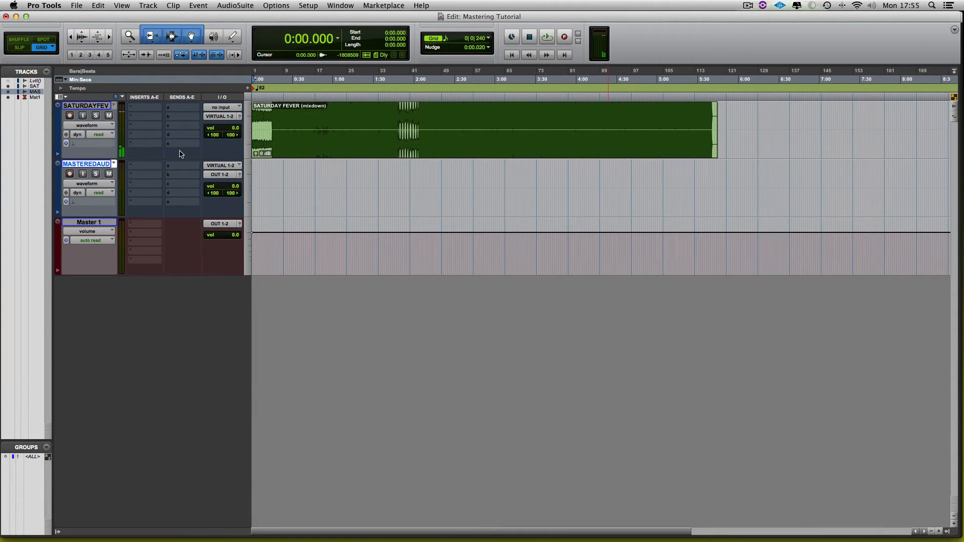
Switch to the Universal Audio Console and play the mix to check the signal on the VIRTUAL 1/2 channel
click(780, 6)
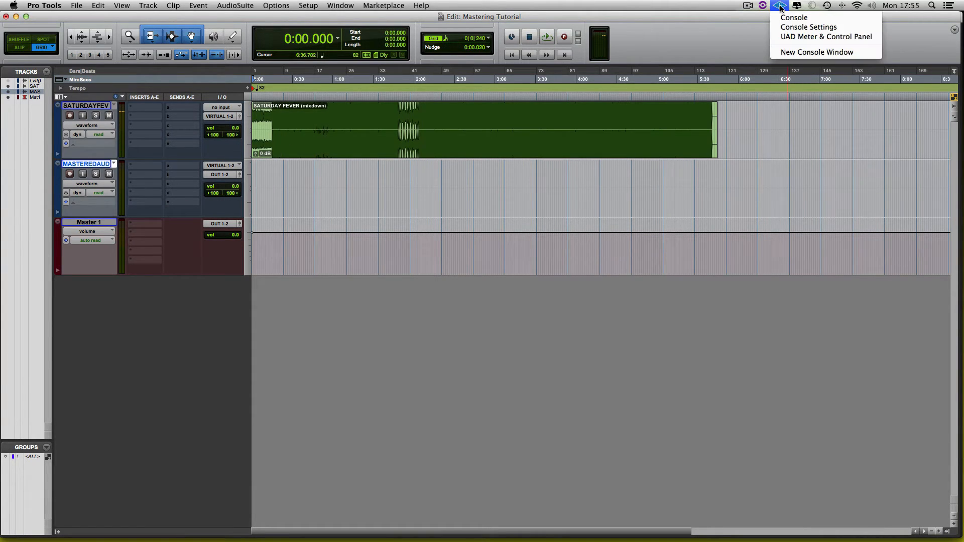
click(783, 18)
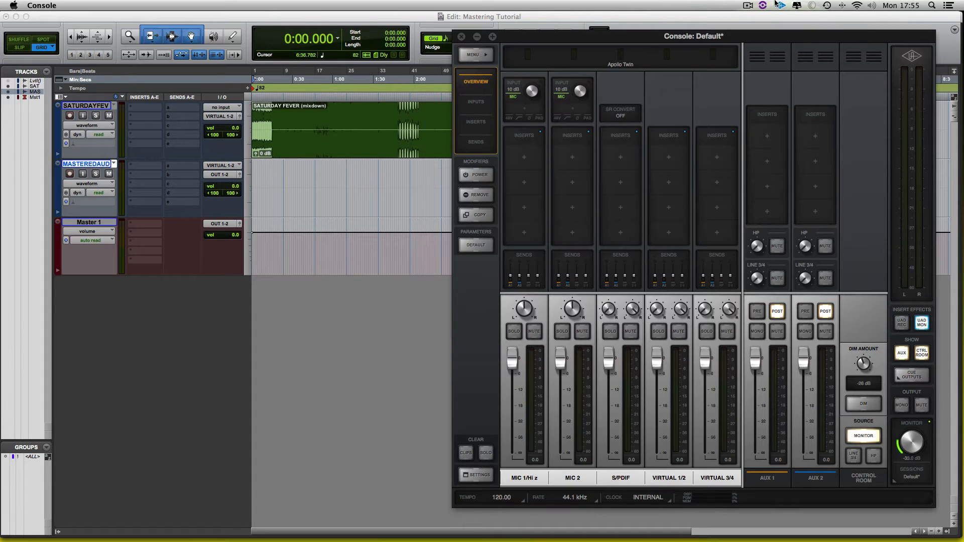
key(space)
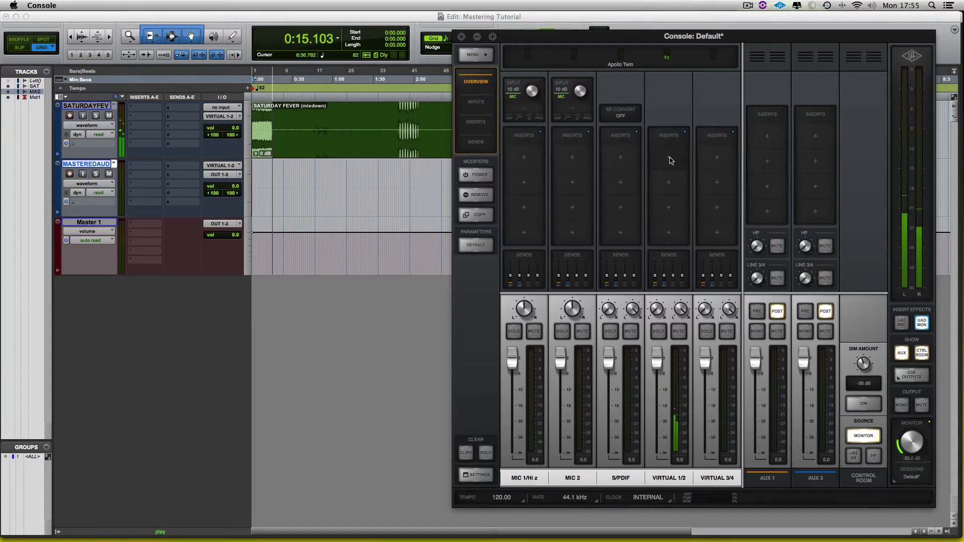
key(space)
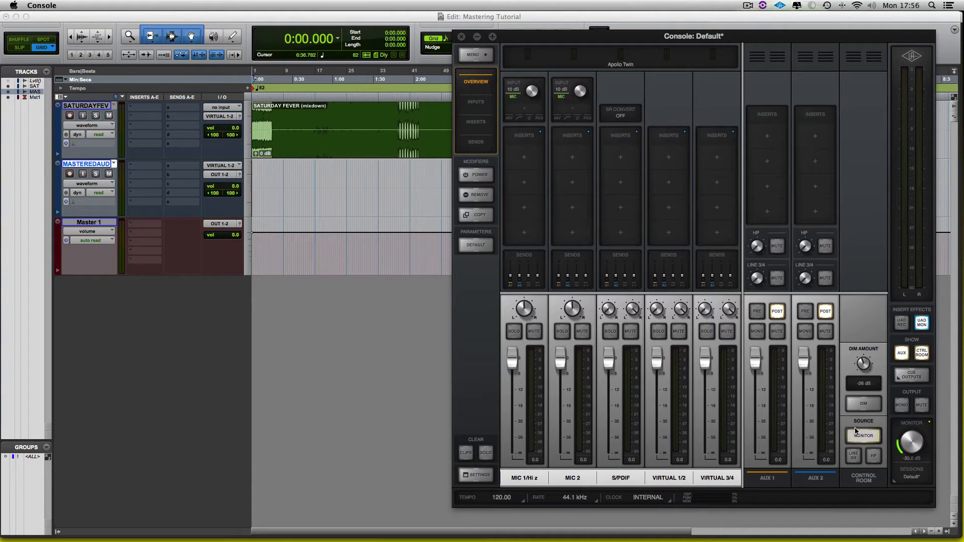
Load the MASTERING session in the Console without saving the changes to the Default session
click(897, 483)
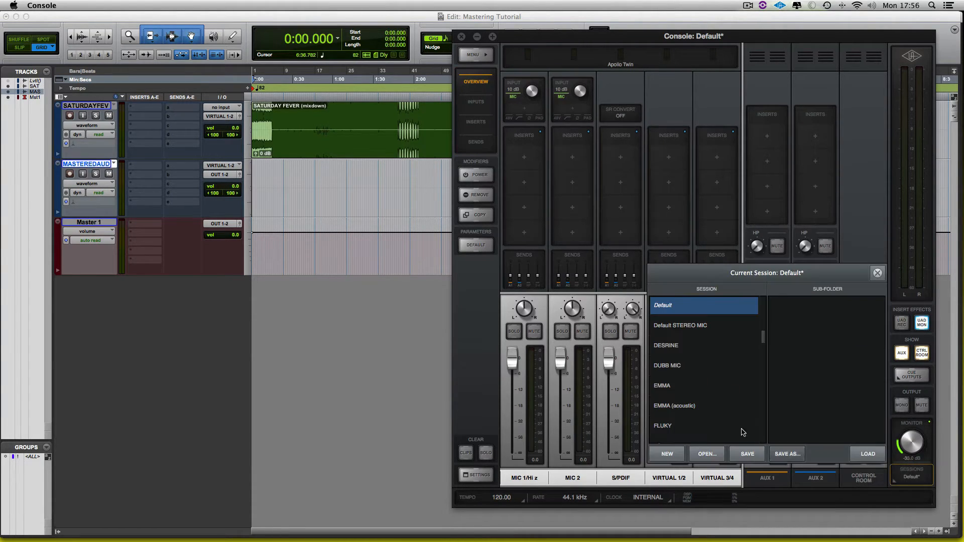
scroll(708, 425, down, 5)
scroll(708, 425, down, 1)
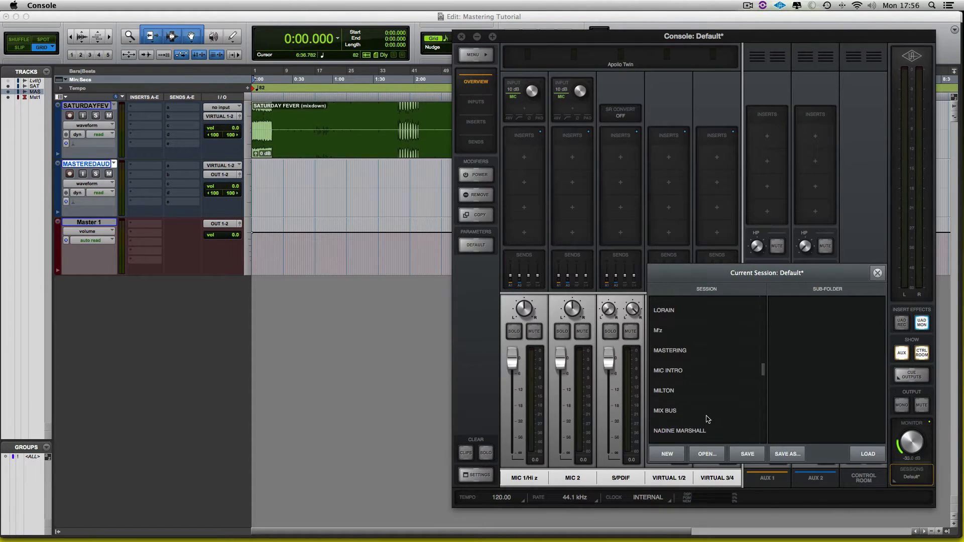
double_click(673, 351)
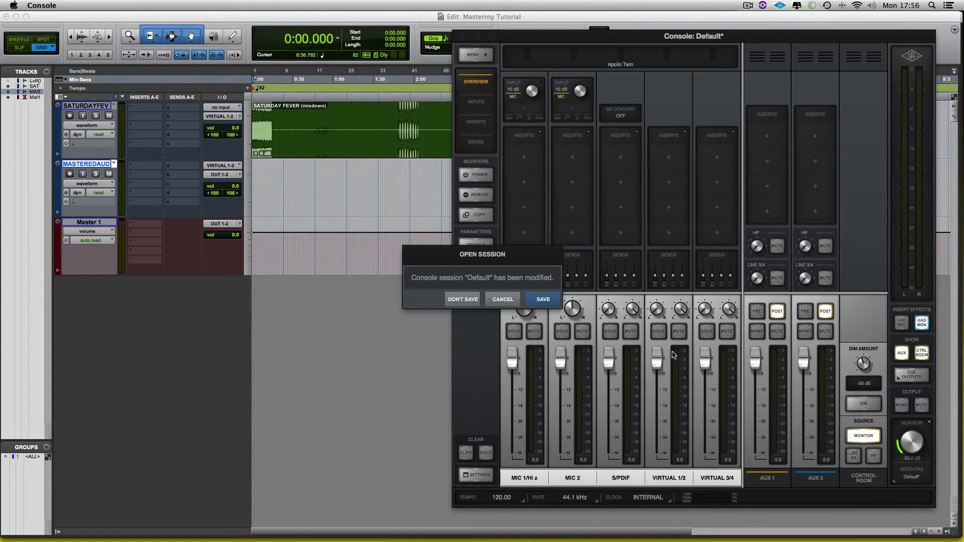
click(464, 301)
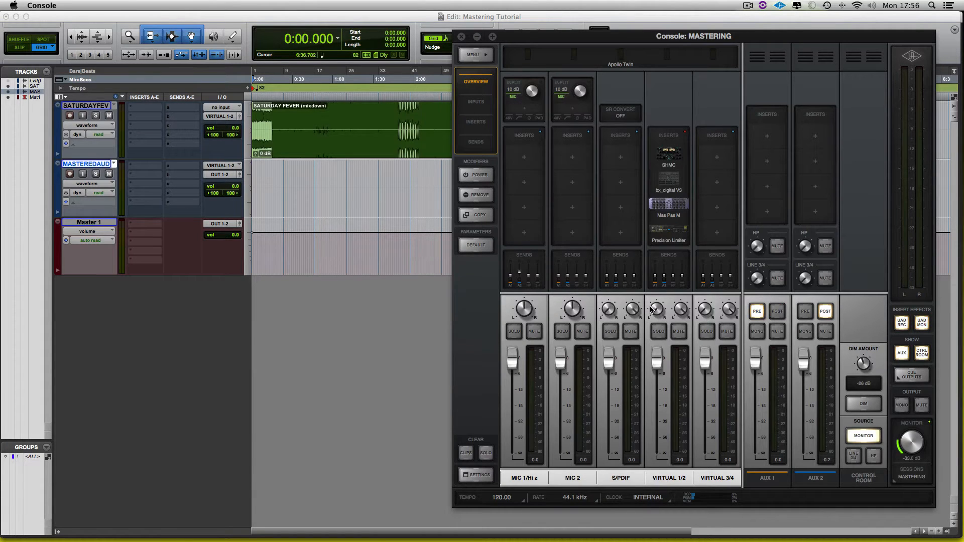
Open the SHMC insert on VIRTUAL 1/2, expand it to the full channel strip view, and play the mix through it
click(669, 155)
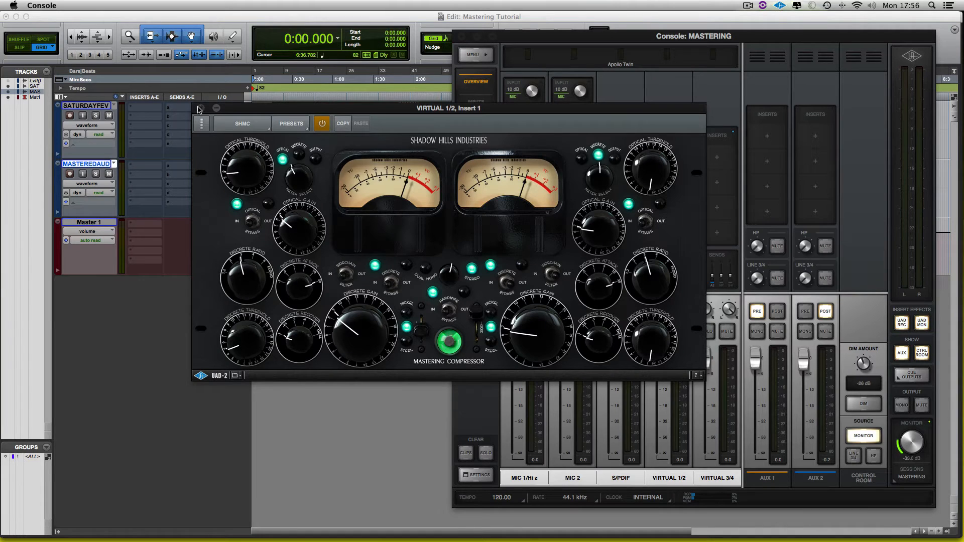
click(201, 124)
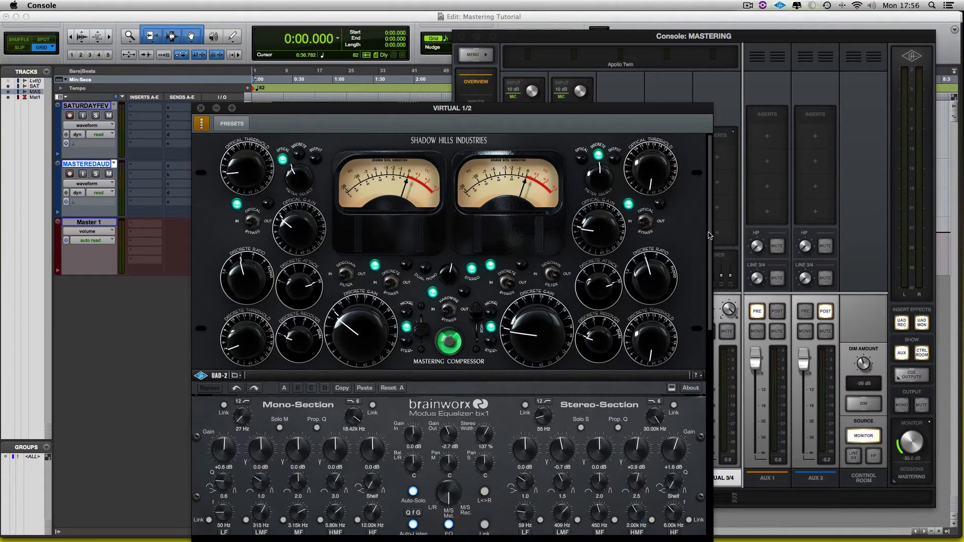
mouse_move(709, 235)
mouse_down()
mouse_move(717, 464)
mouse_move(707, 227)
mouse_up()
key(space)
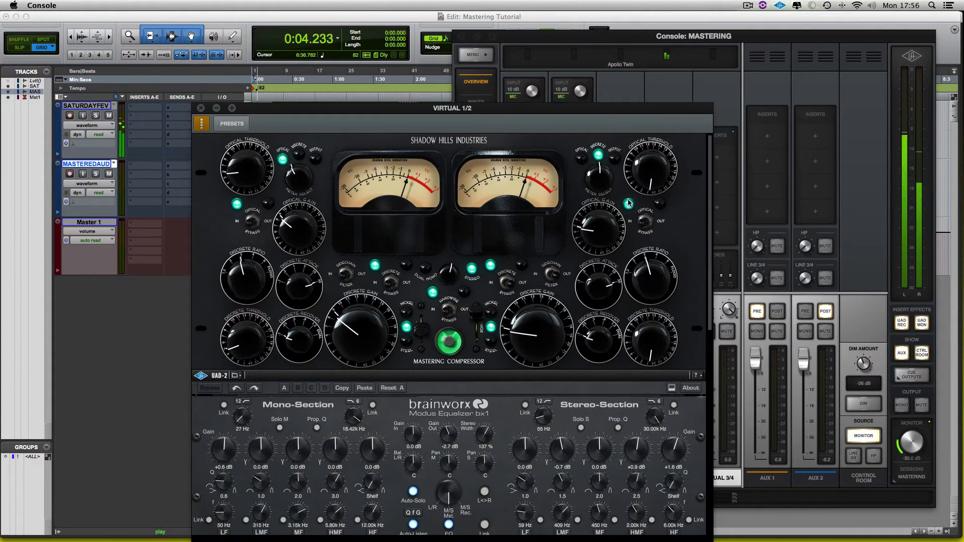
Reposition the VIRTUAL 1/2 plug-in window clear of the tracks during playback, and close it
drag(527, 113, 603, 83)
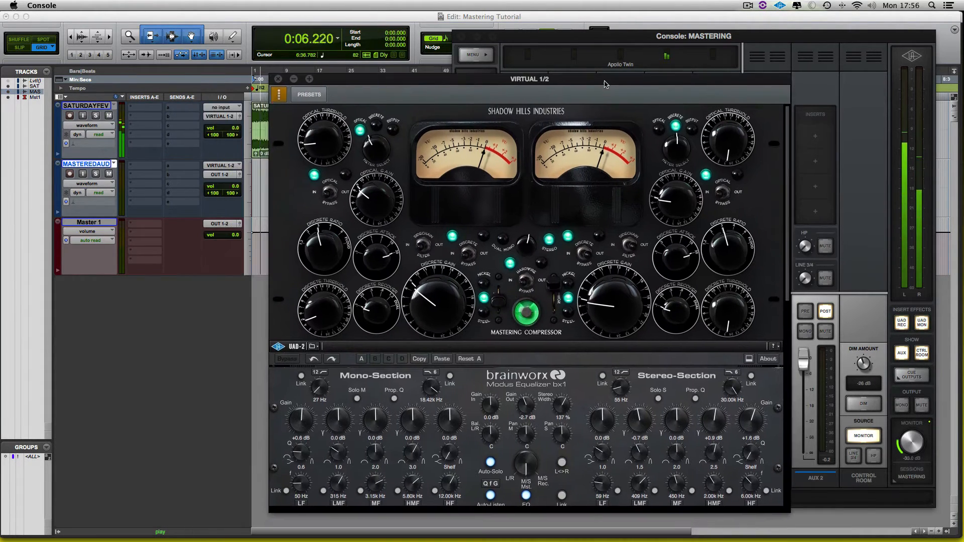
drag(495, 83, 498, 76)
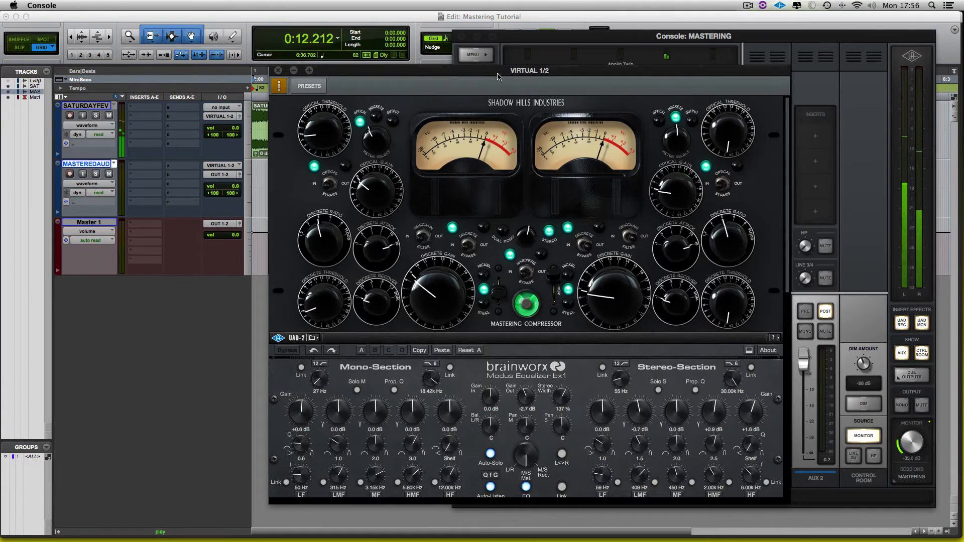
drag(497, 76, 550, 92)
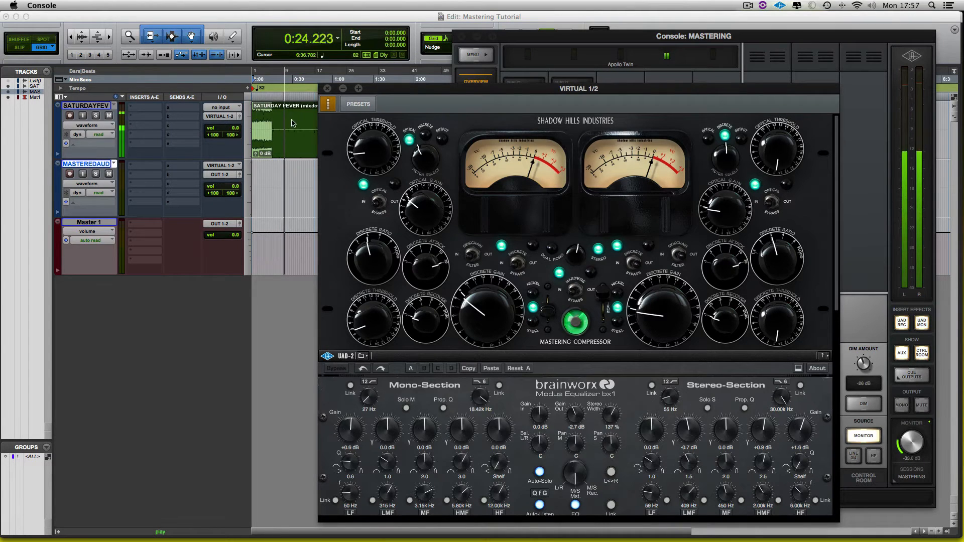
drag(372, 93, 461, 93)
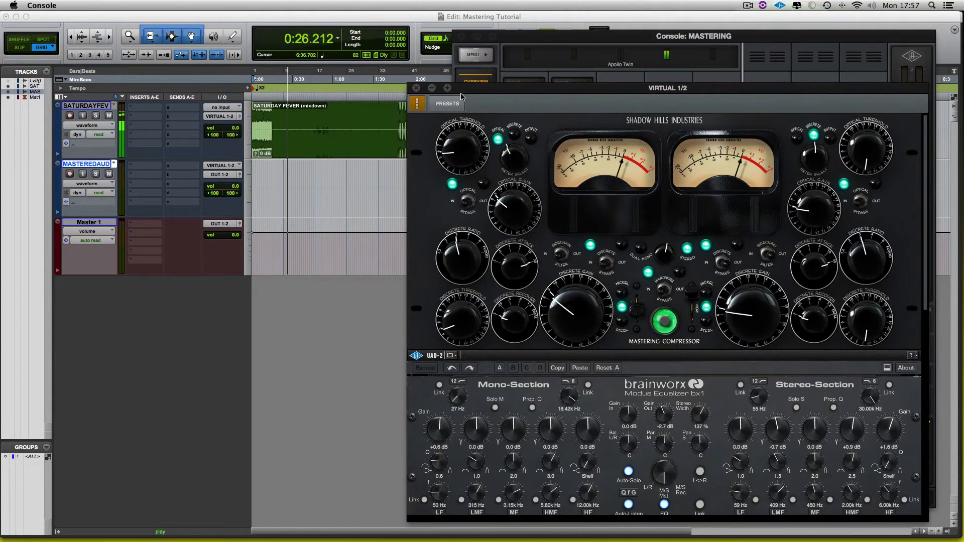
click(416, 88)
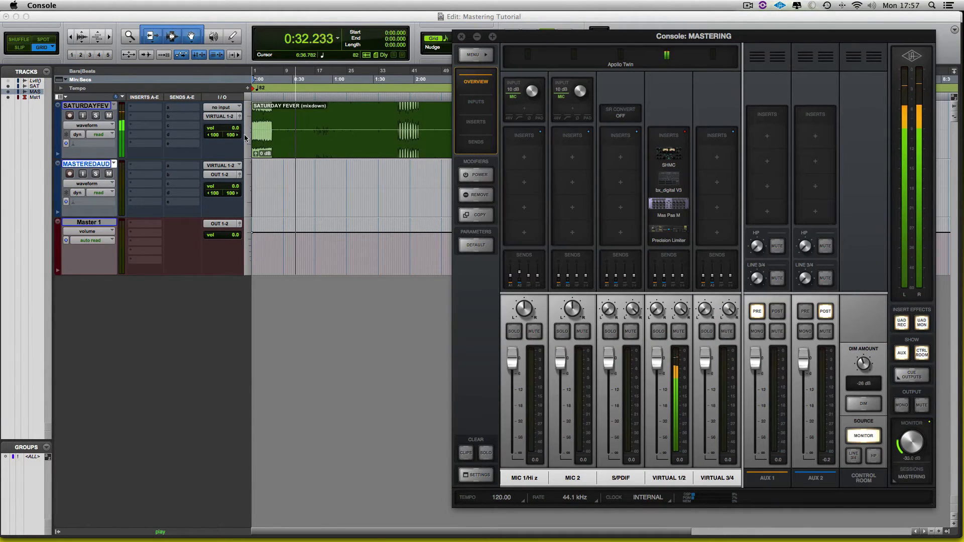
Return to Pro Tools and route the SATURDAY FEVER track's output to OUT 1-2 (Stereo) during playback
click(224, 117)
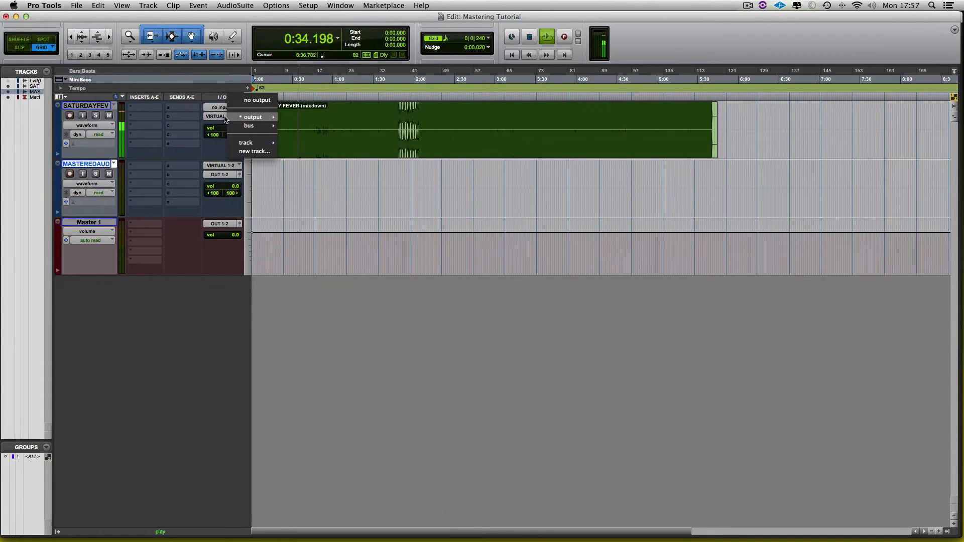
mouse_move(252, 117)
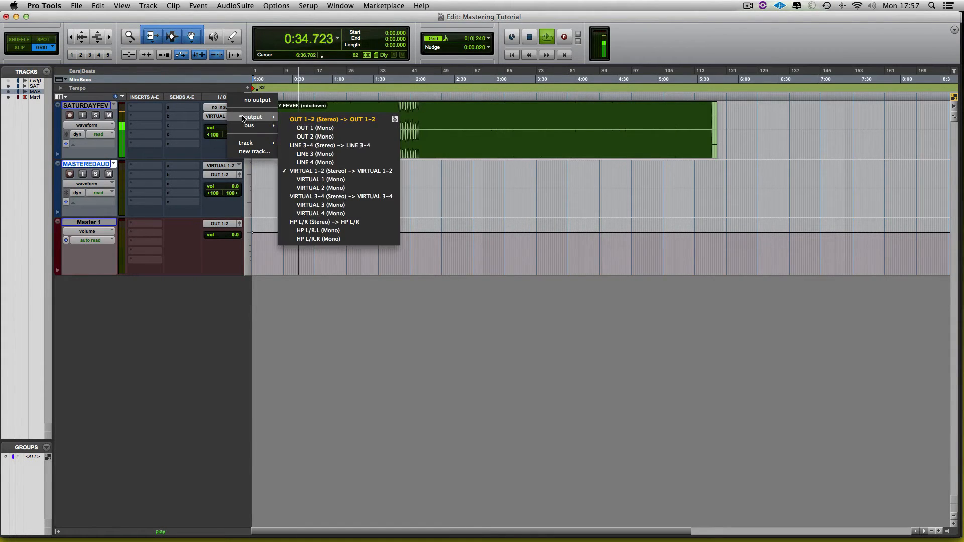
click(313, 121)
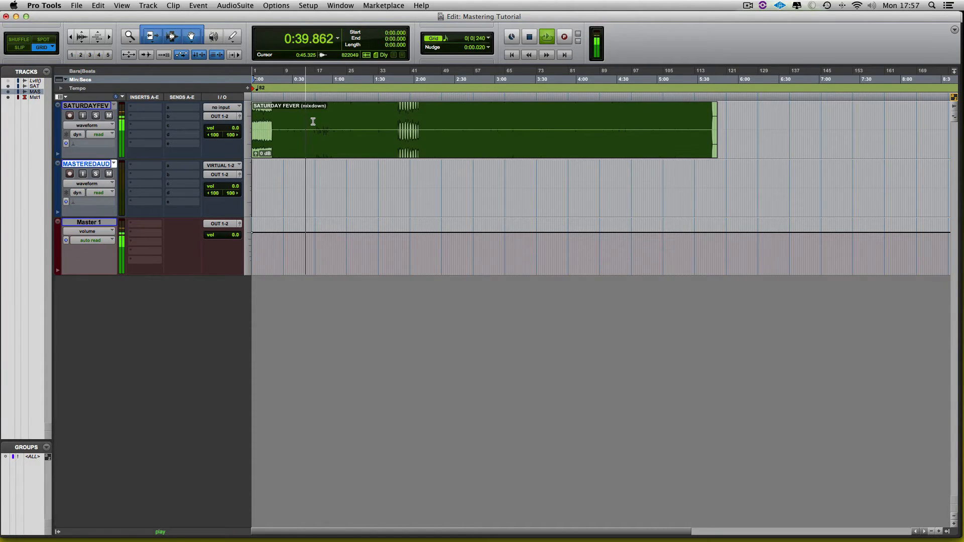
Route the SATURDAY FEVER track's output to VIRTUAL 1-2 (Stereo), then switch to the Console and stop playback
click(220, 116)
mouse_move(253, 118)
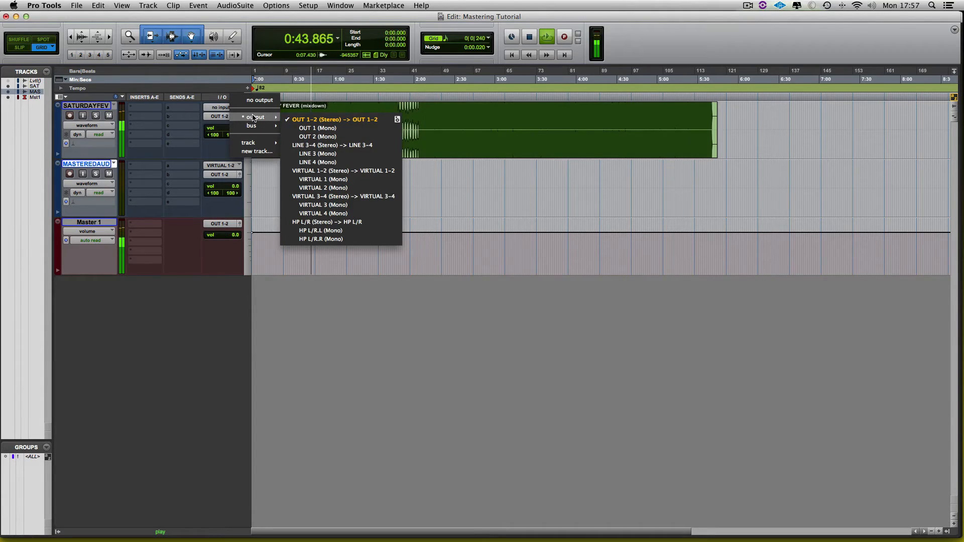
click(317, 171)
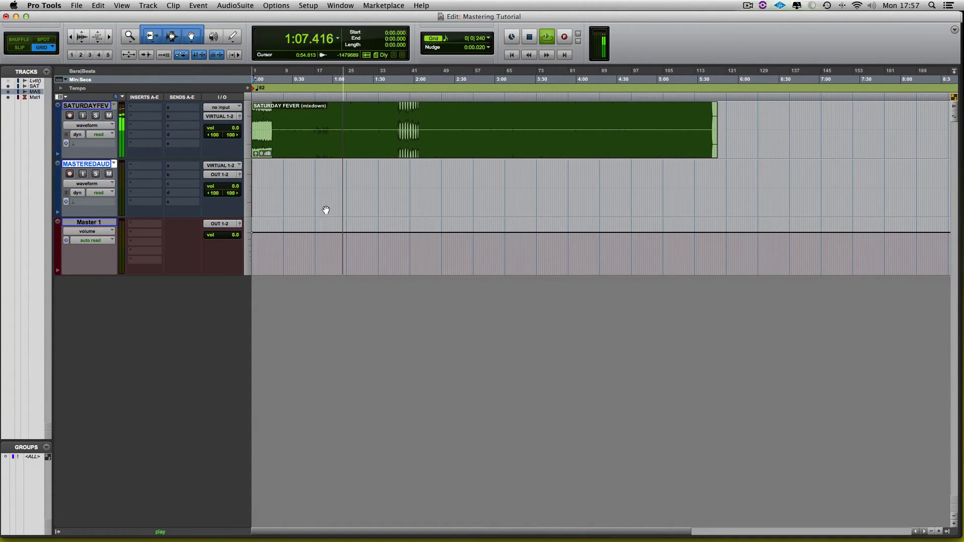
key(super+Tab)
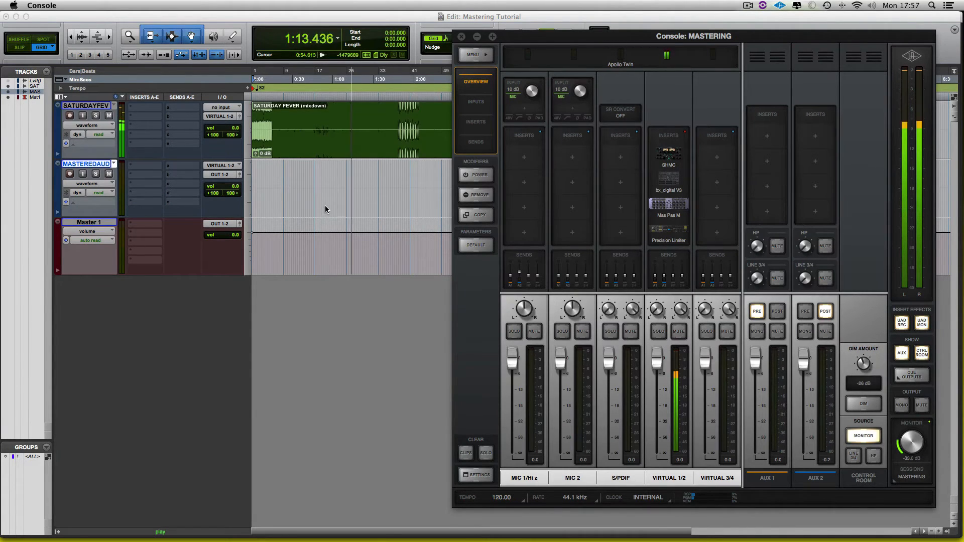
key(space)
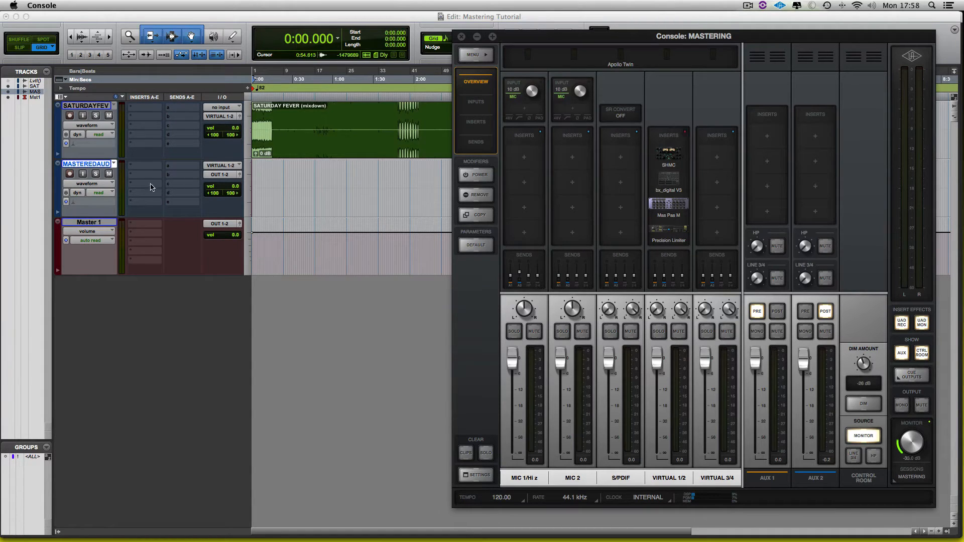
Toggle the VIRTUAL 1/2 channel's insert effects back and forth between UAD MON and UAD REC processing
click(685, 132)
click(686, 132)
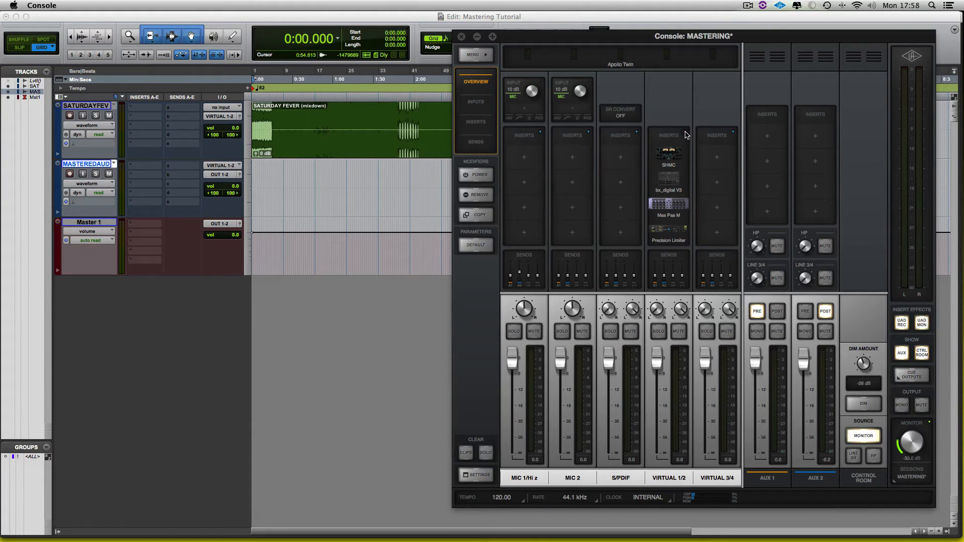
click(685, 131)
click(686, 132)
click(686, 132)
click(685, 133)
Return to Pro Tools and record about 1:13 of the processed mix onto the MASTERED AUDIO track, record-armed and muted
click(72, 164)
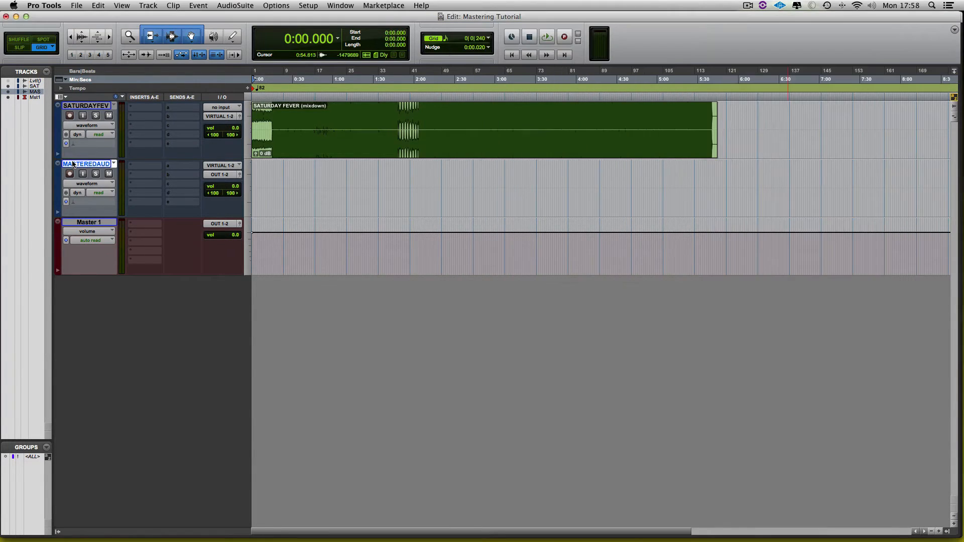
click(69, 175)
click(109, 174)
click(546, 38)
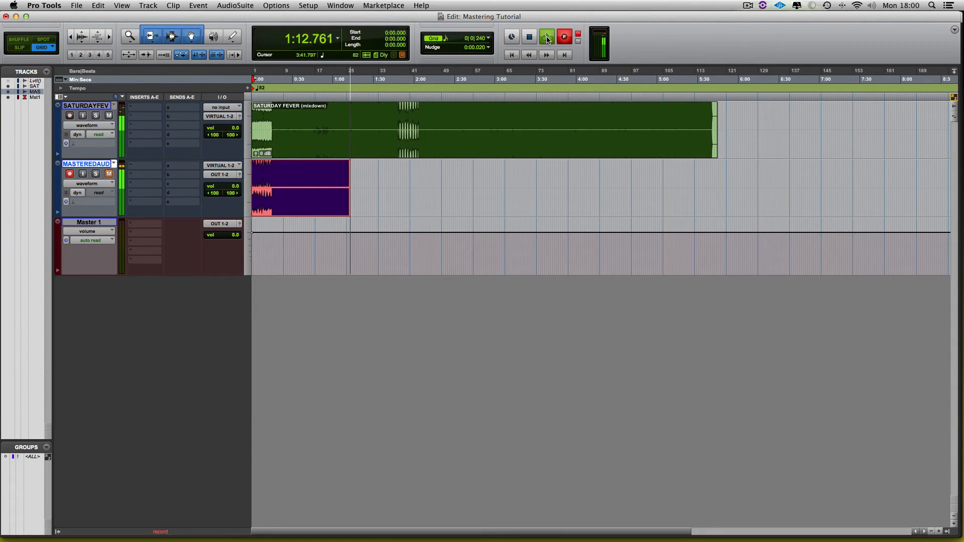
key(space)
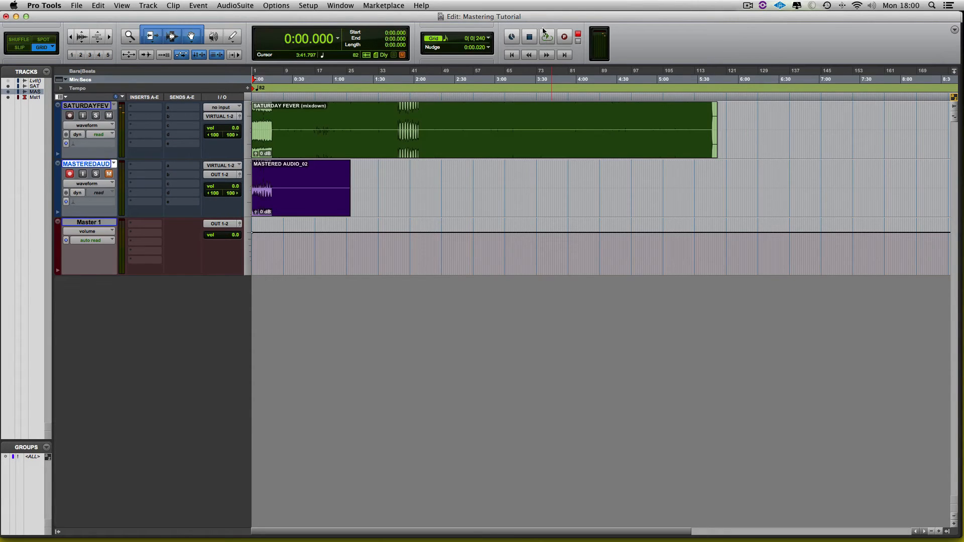
Unmute the MASTERED AUDIO track and set its input to no input, with SATURDAY FEVER's output routed to OUT 1-2 (Stereo)
click(108, 174)
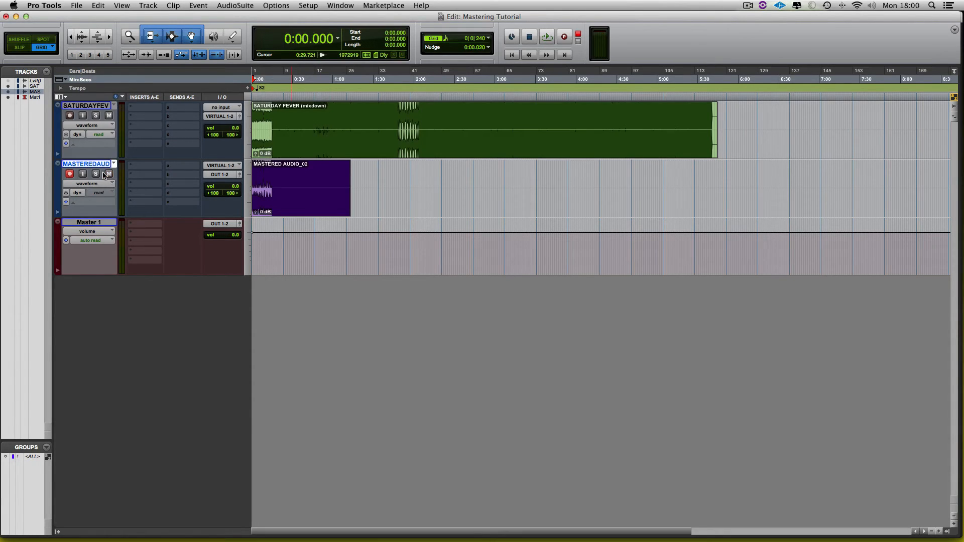
click(221, 117)
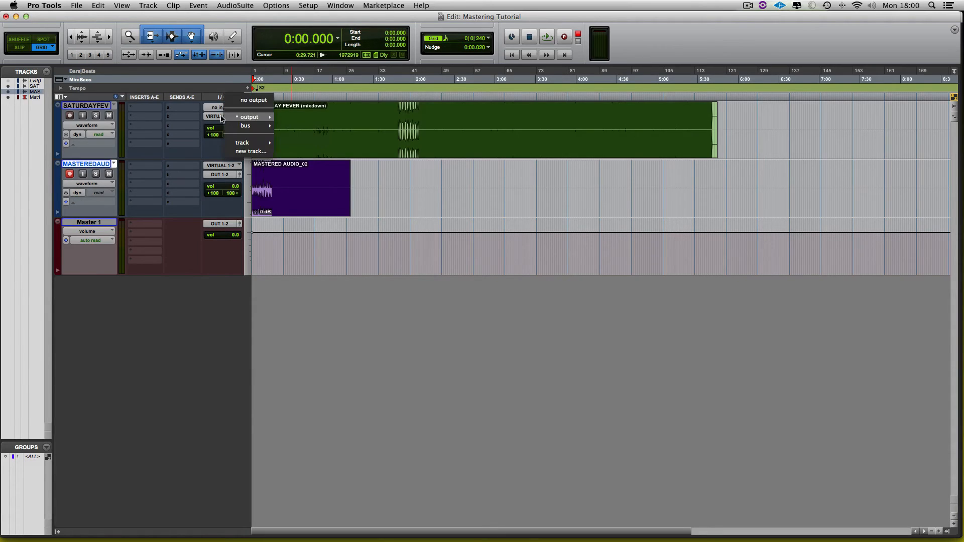
mouse_move(236, 117)
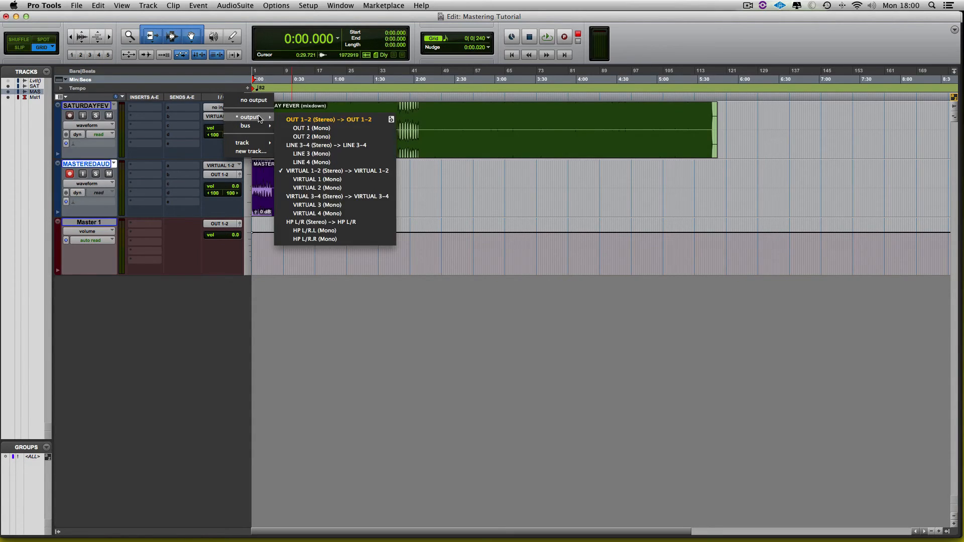
click(325, 120)
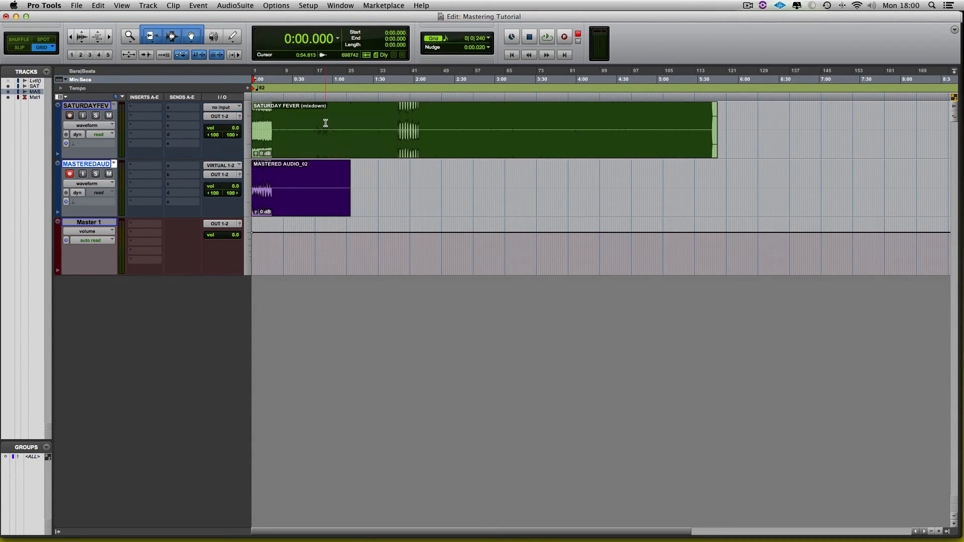
click(229, 168)
click(258, 151)
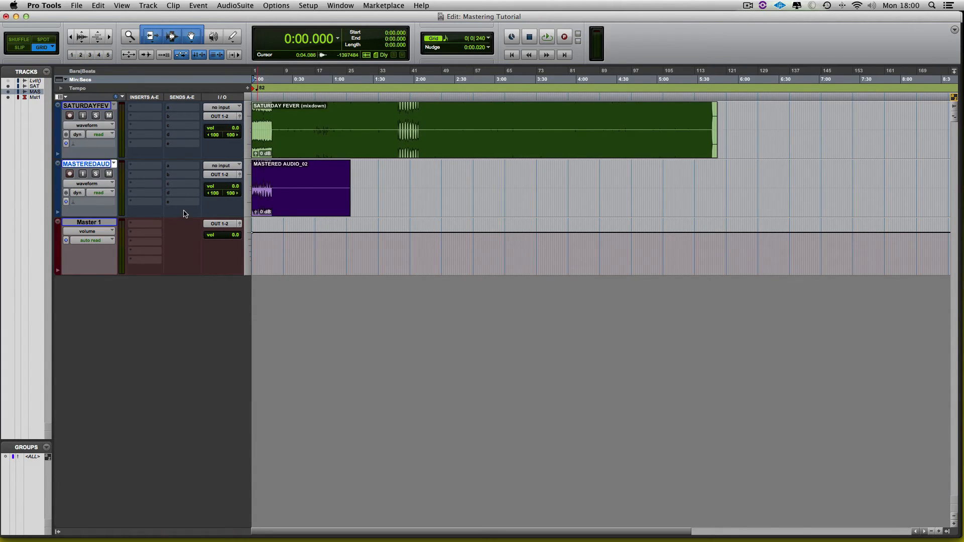
Mute MASTERED AUDIO and play the unprocessed SATURDAY FEVER mixdown, moving playback to about 0:15
click(108, 116)
click(109, 116)
click(93, 106)
key(space)
key(space)
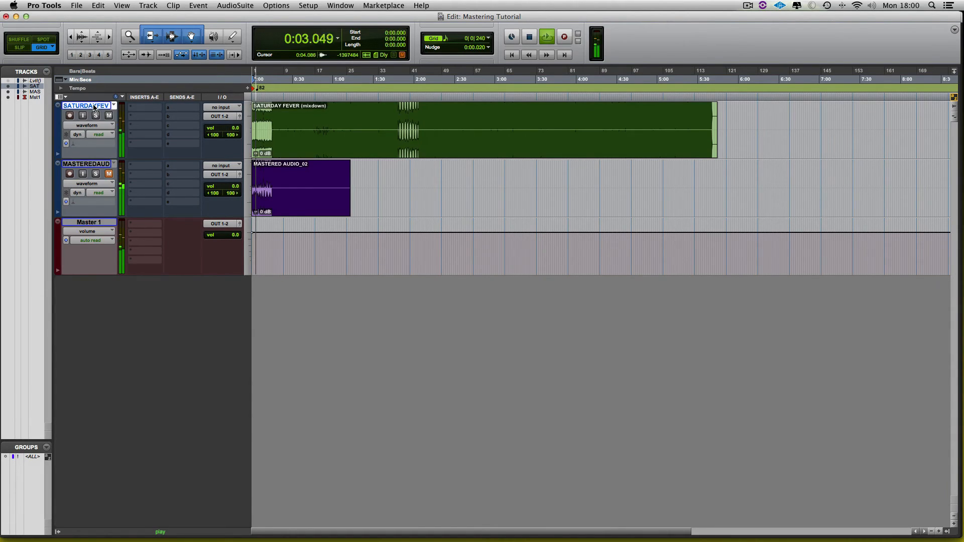
click(273, 100)
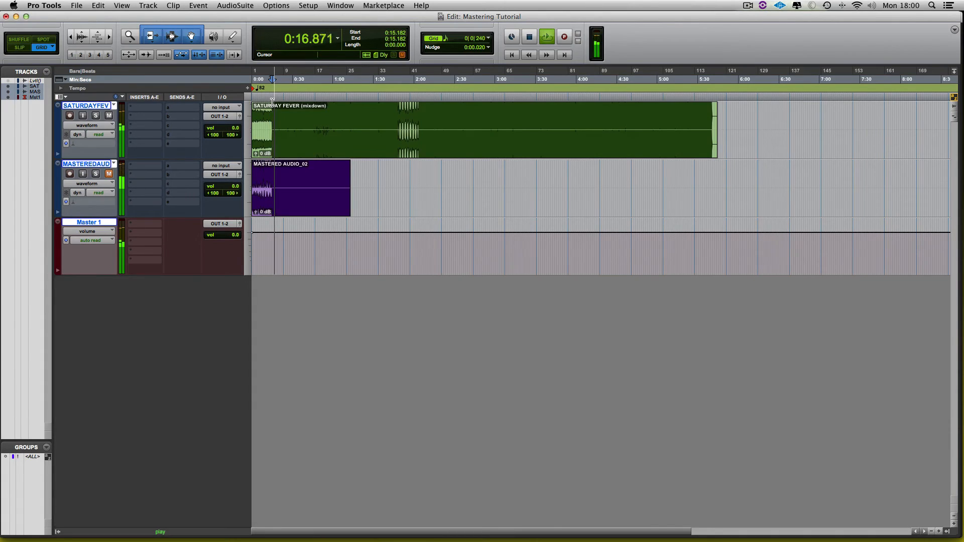
Alternate the mutes on SATURDAY FEVER and MASTERED AUDIO during playback to compare them, ending on the mastered version, and stop
click(108, 115)
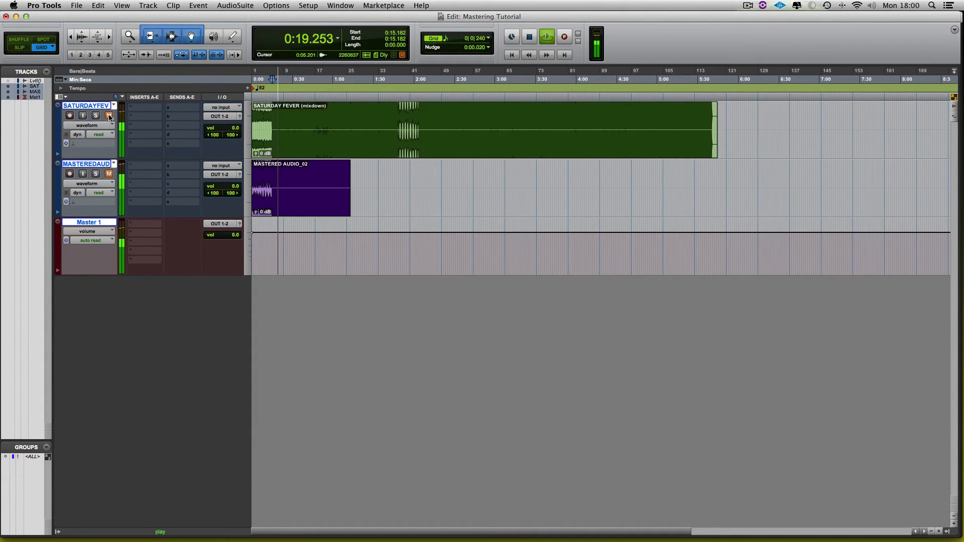
click(108, 175)
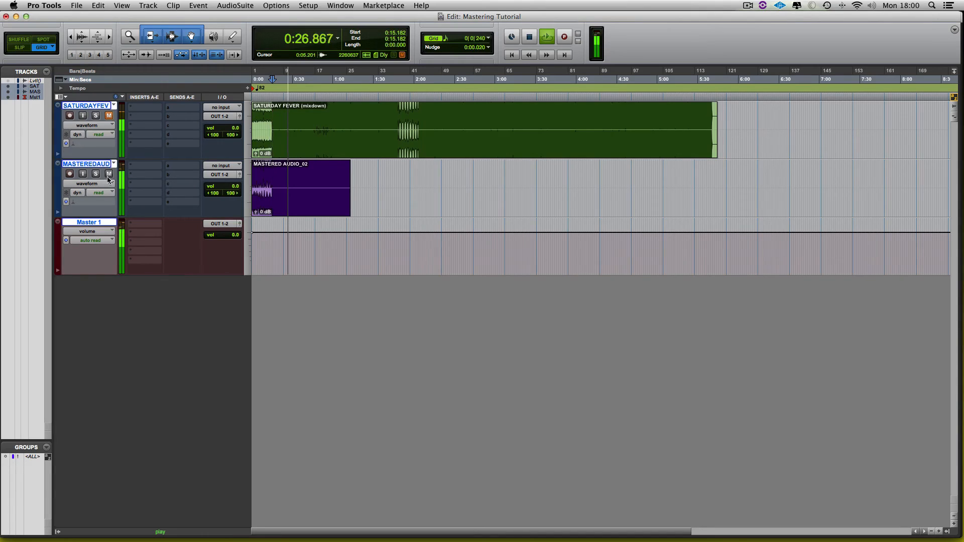
click(109, 116)
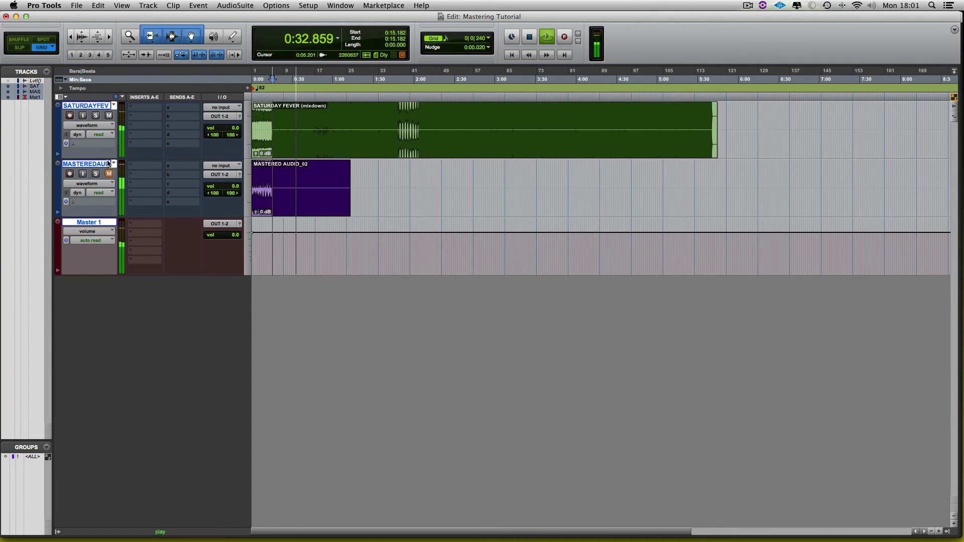
click(109, 116)
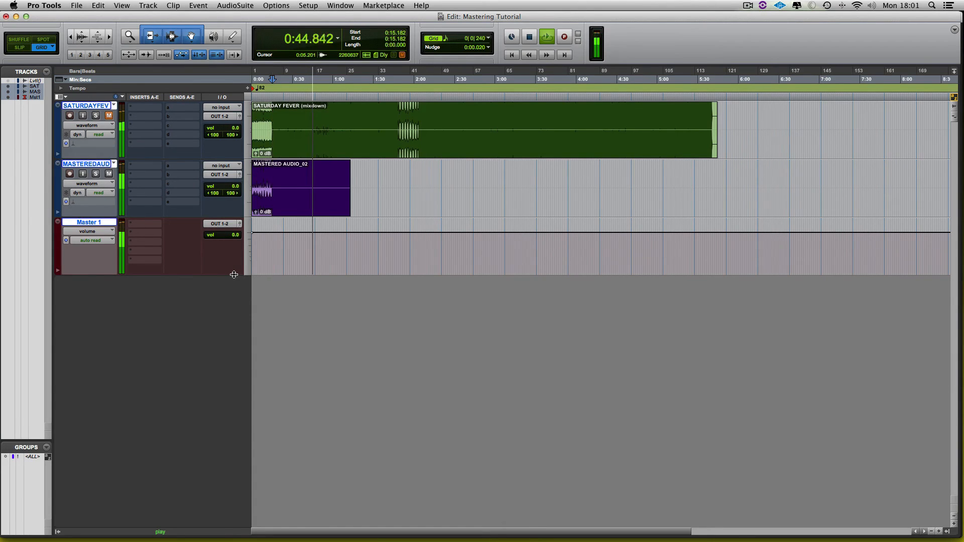
key(space)
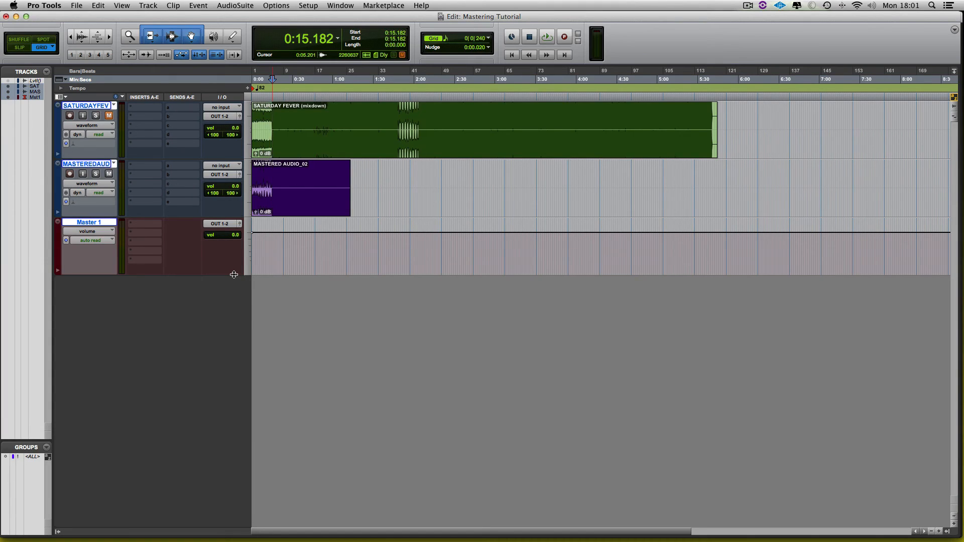
Replay the mastered version from the session start, swap the mutes to the original mixdown and back for comparison, and stop playback
key(Return)
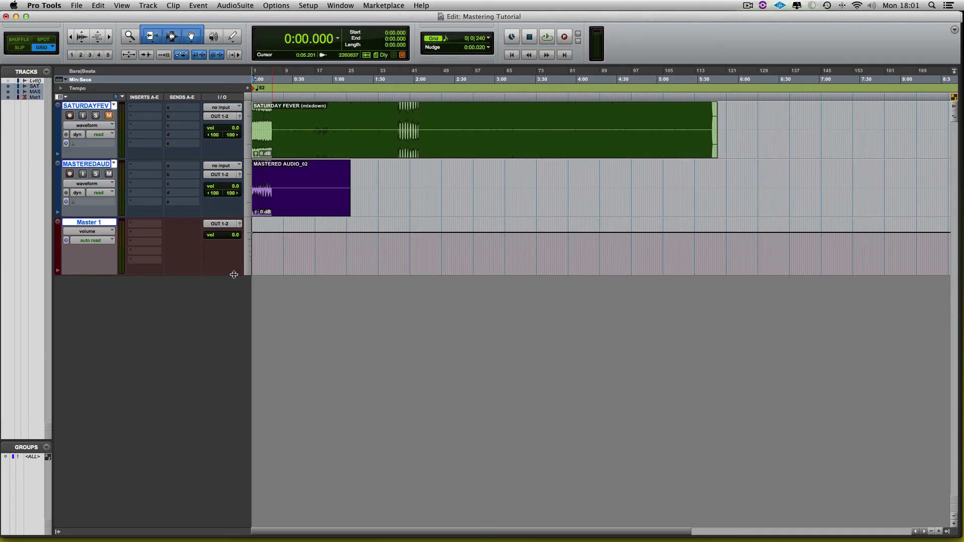
key(space)
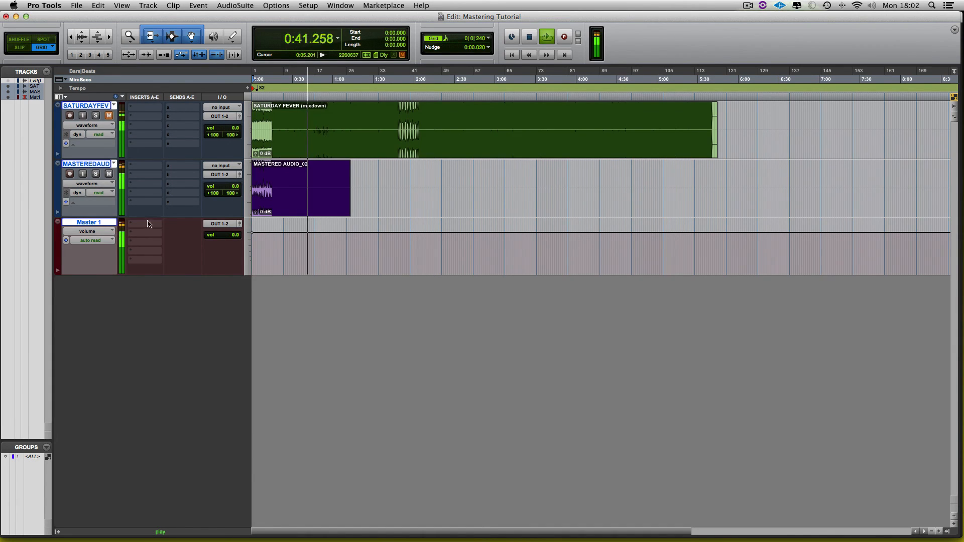
click(109, 174)
click(109, 116)
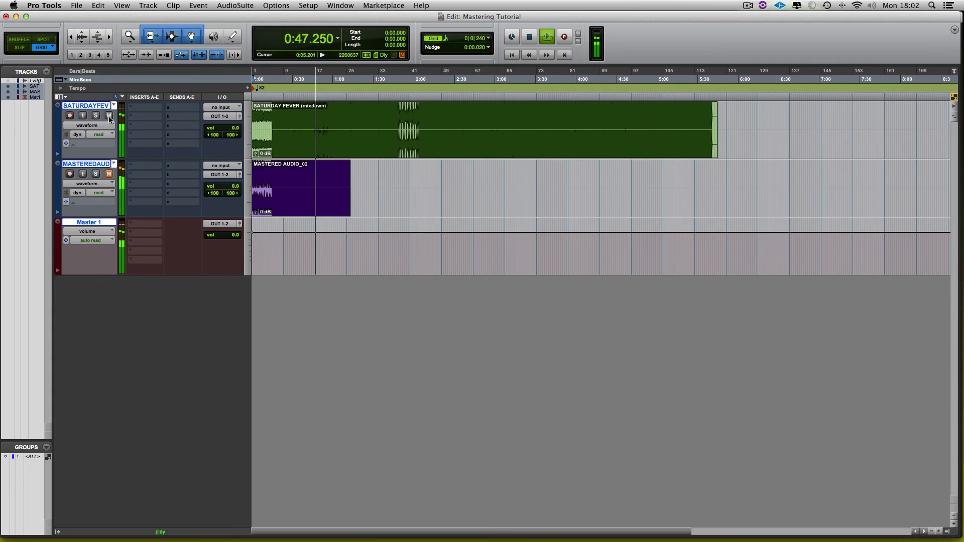
click(109, 116)
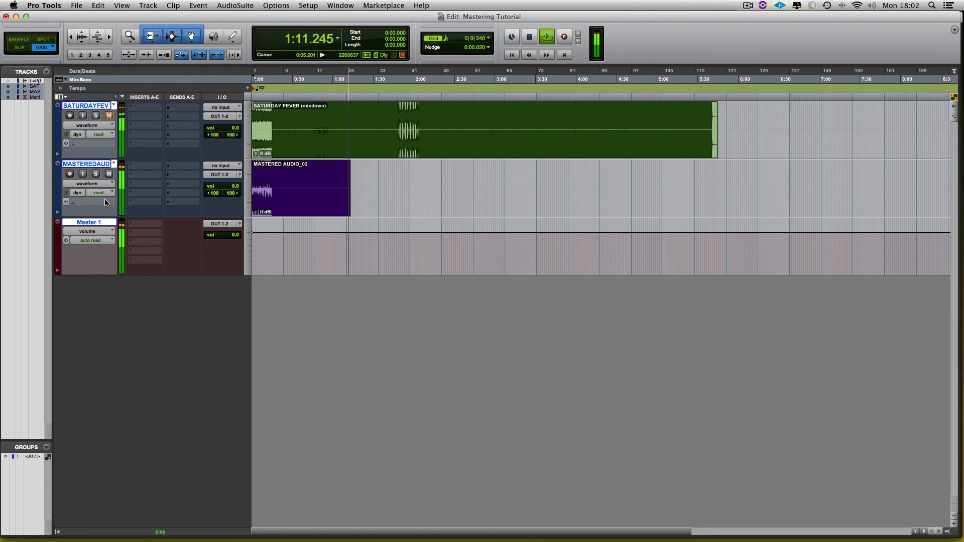
key(space)
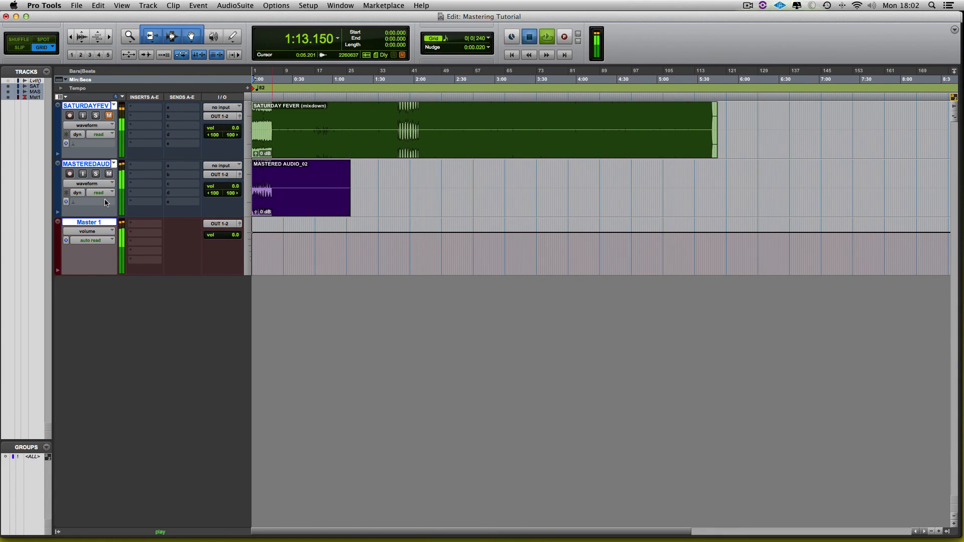